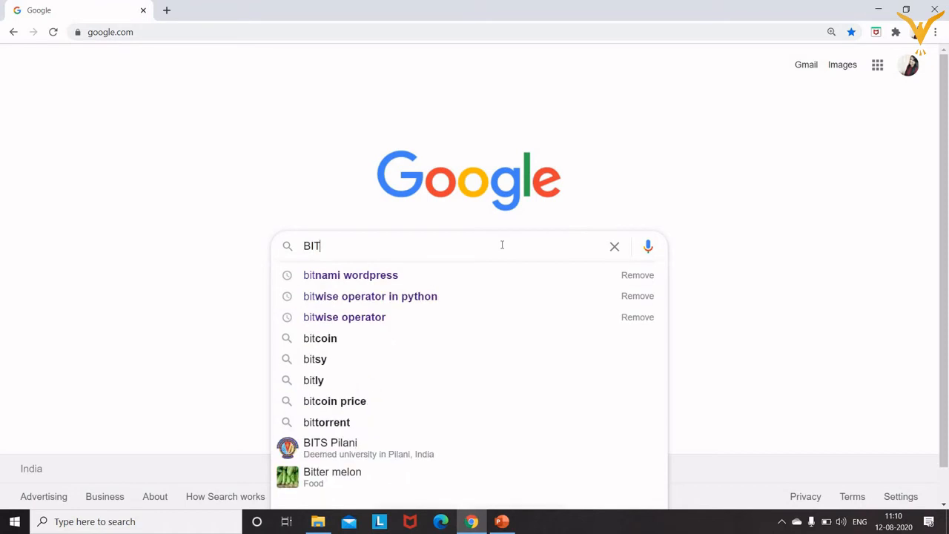
Search Google for 'bitnami wordpress' and open the Bitnami WordPress stack result.
key(Down)
key(Return)
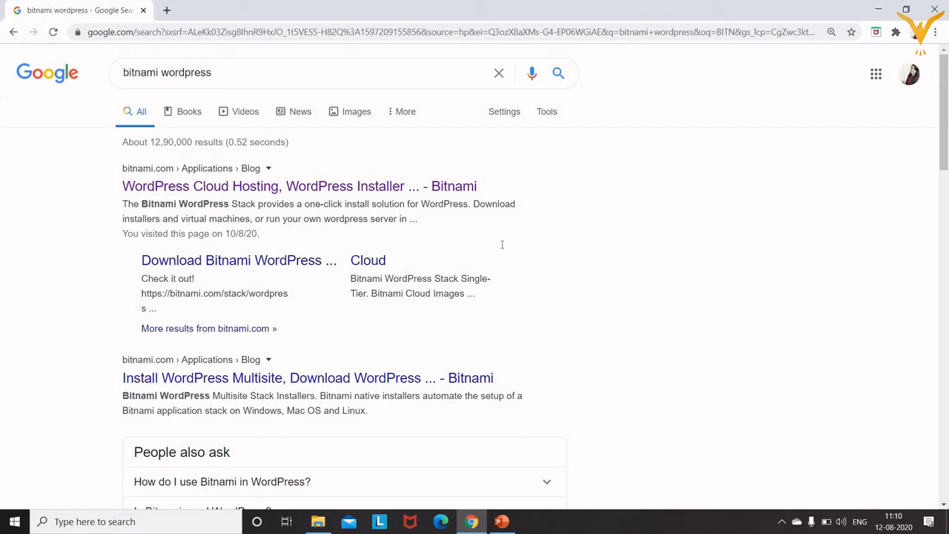
click(289, 187)
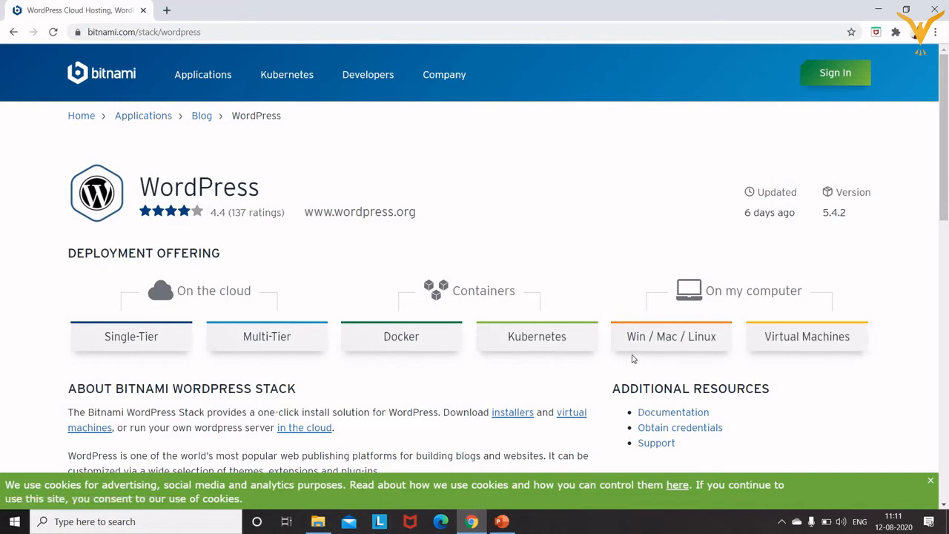
Open the Win / Mac / Linux installers page and scroll to the Bitnami WordPress Stack download list.
click(655, 347)
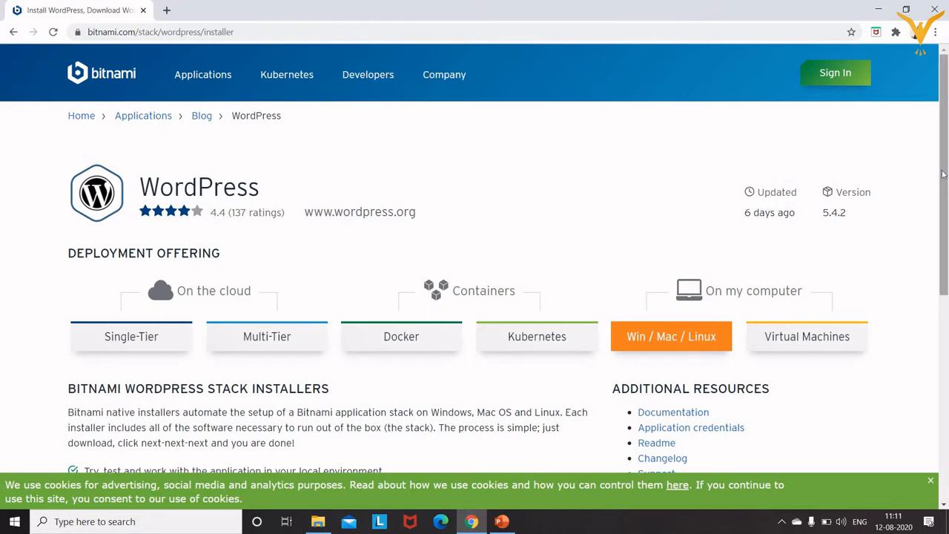
drag(943, 174, 945, 331)
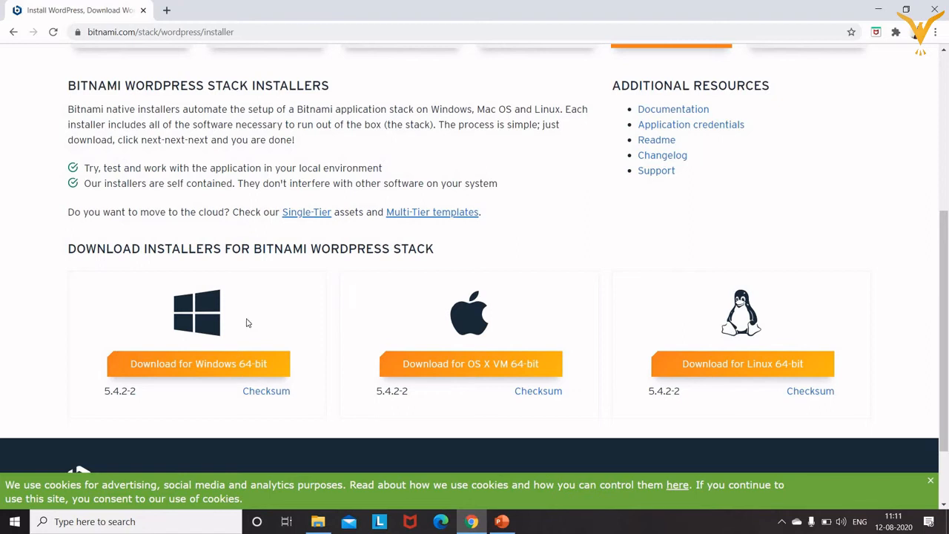
Start the Windows 64-bit installer download without signing in.
click(218, 363)
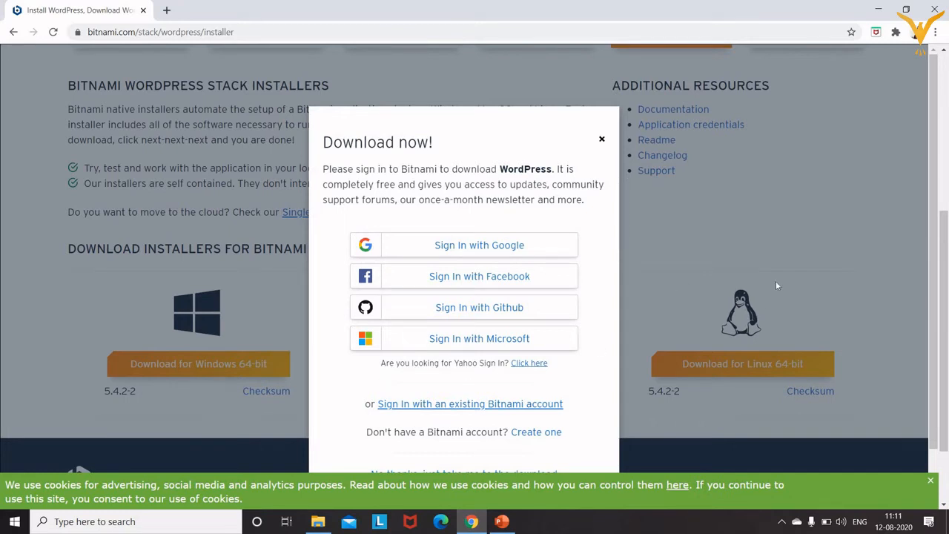
scroll(936, 258, down, 2)
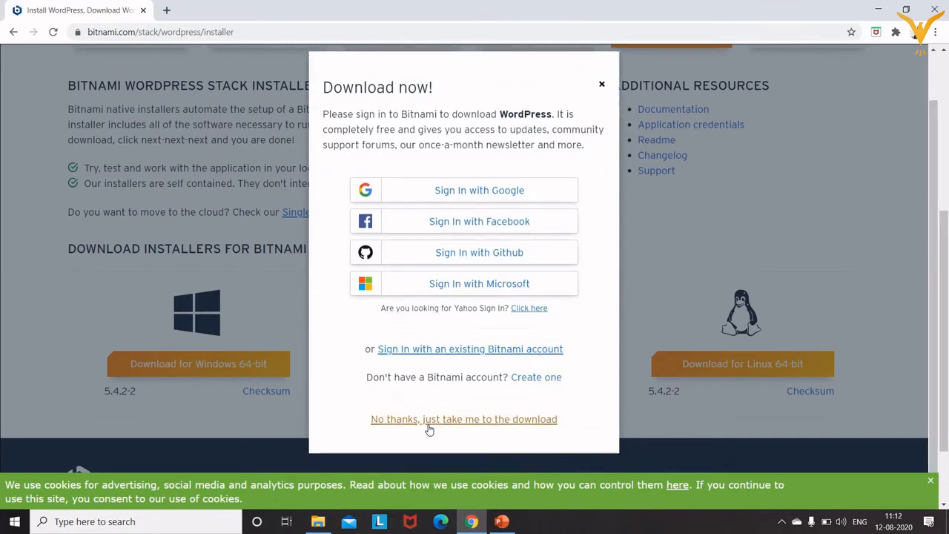
click(474, 420)
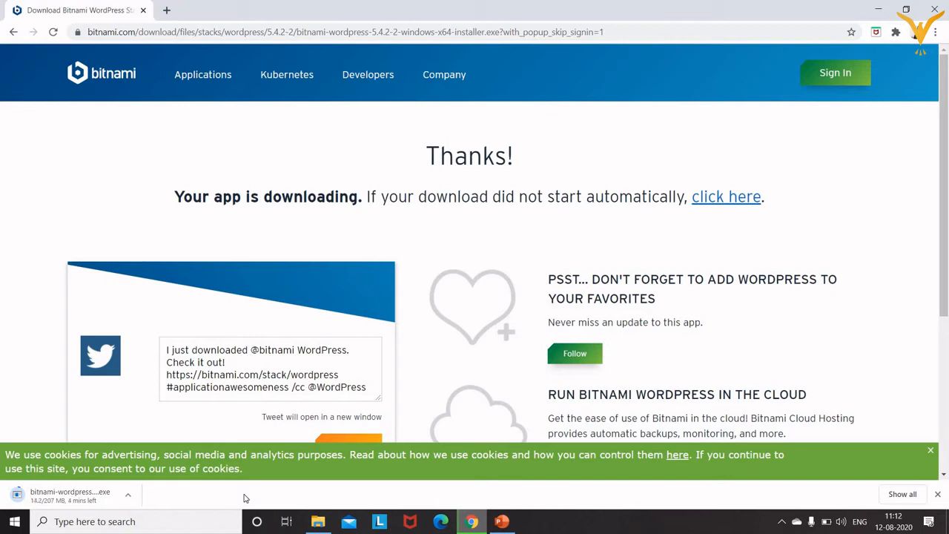
Cancel the running installer download and minimize Chrome to show the desktop.
click(132, 498)
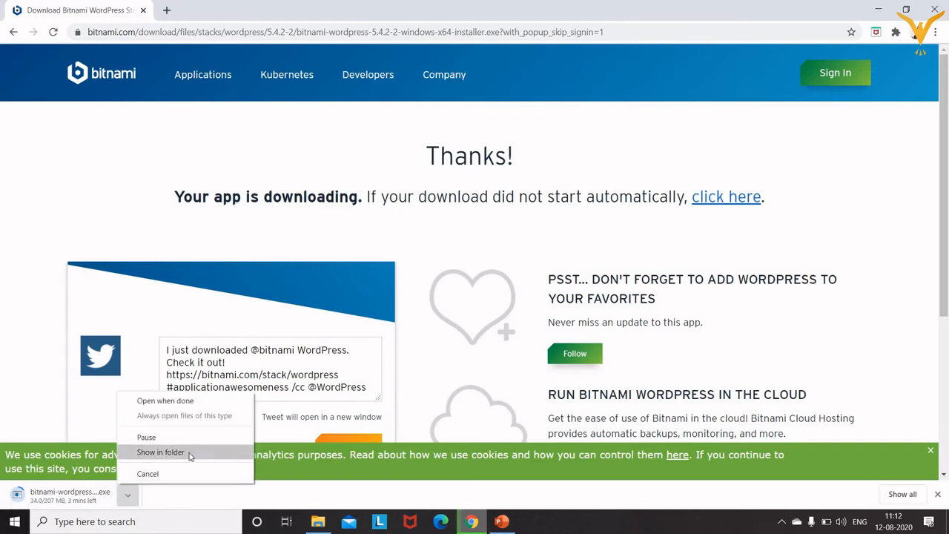
click(148, 474)
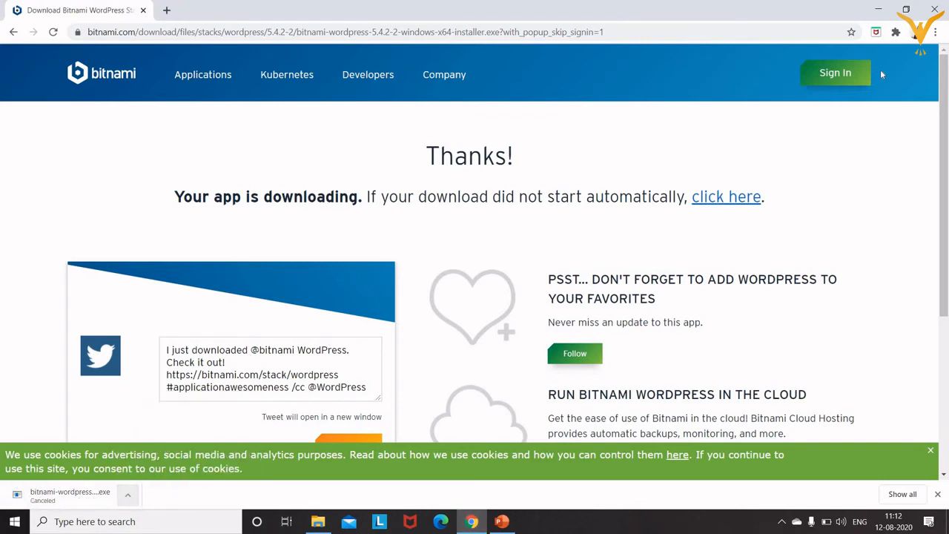
click(881, 10)
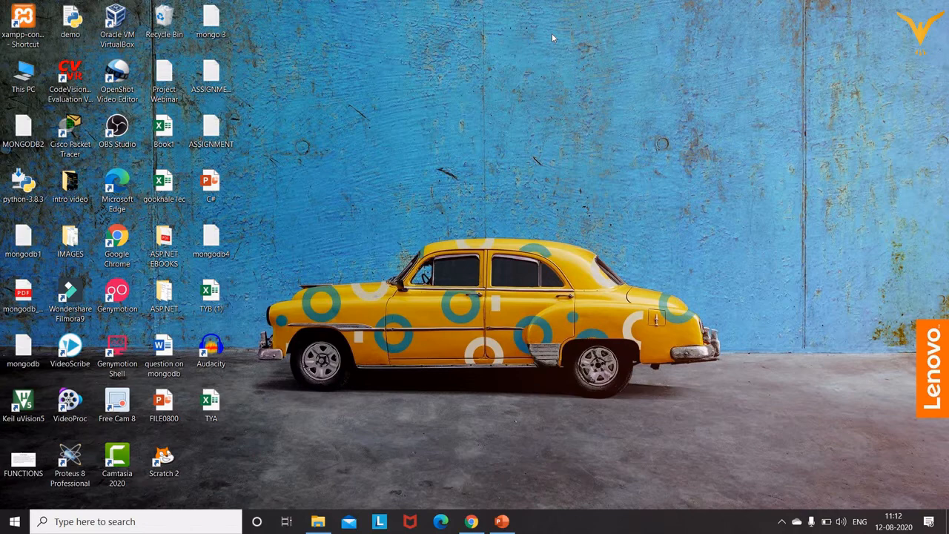
From This PC, open Downloads maximized and run bitnami-wordpress-5.4.2-2-windows-x64-installer.
double_click(32, 83)
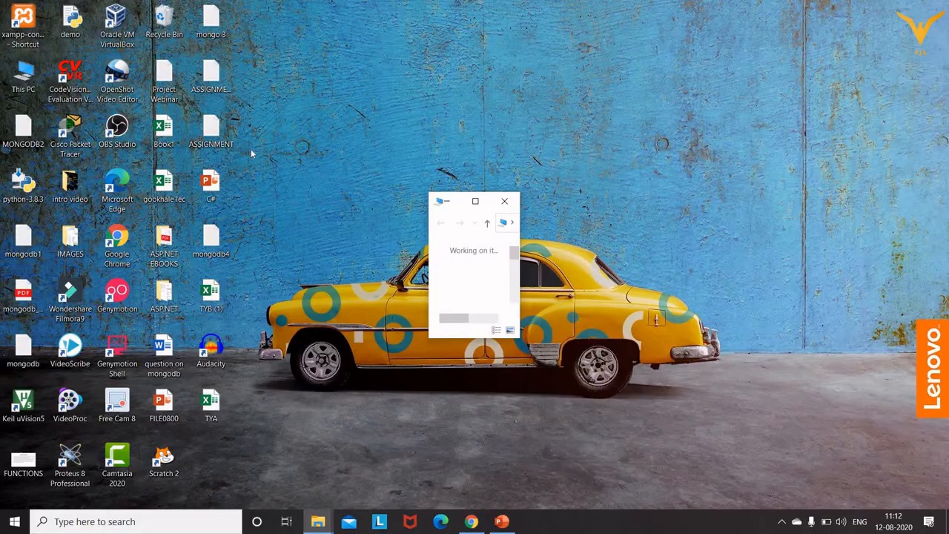
click(476, 203)
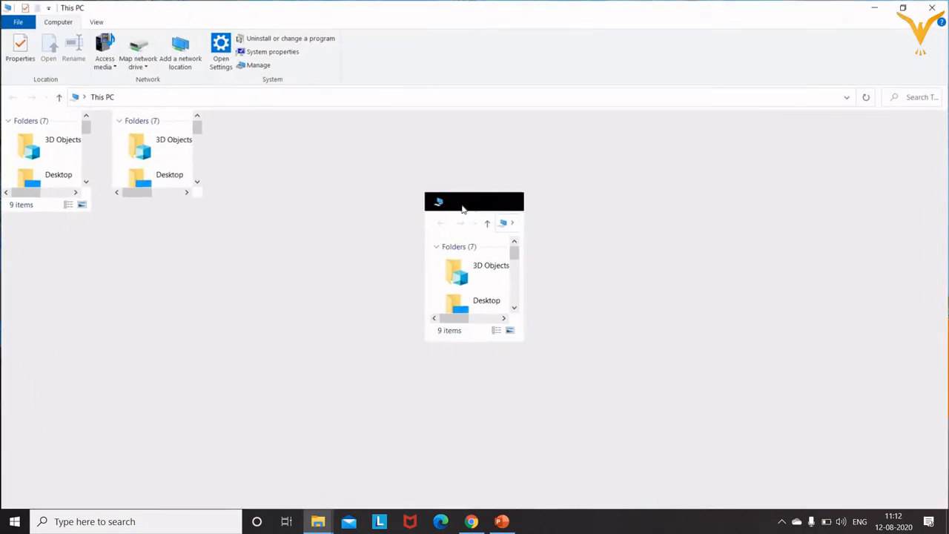
click(33, 176)
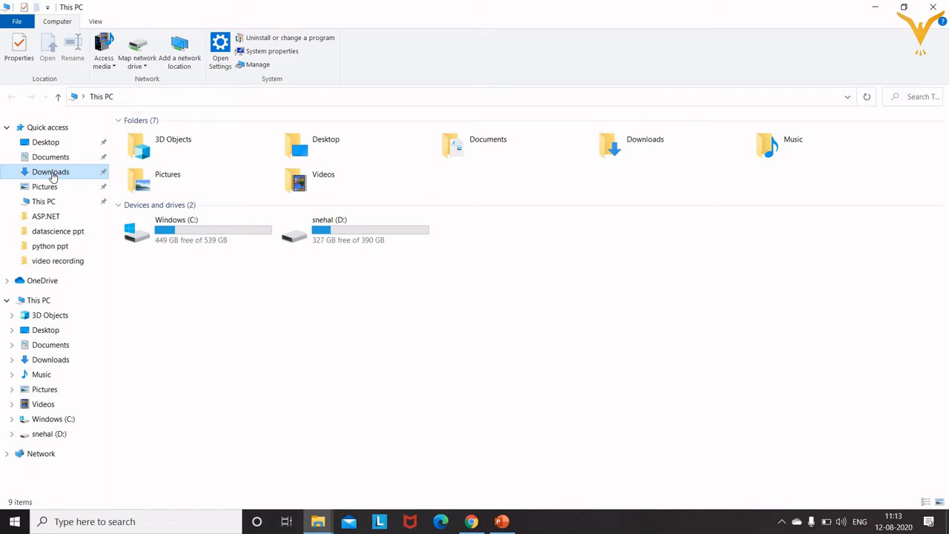
click(53, 176)
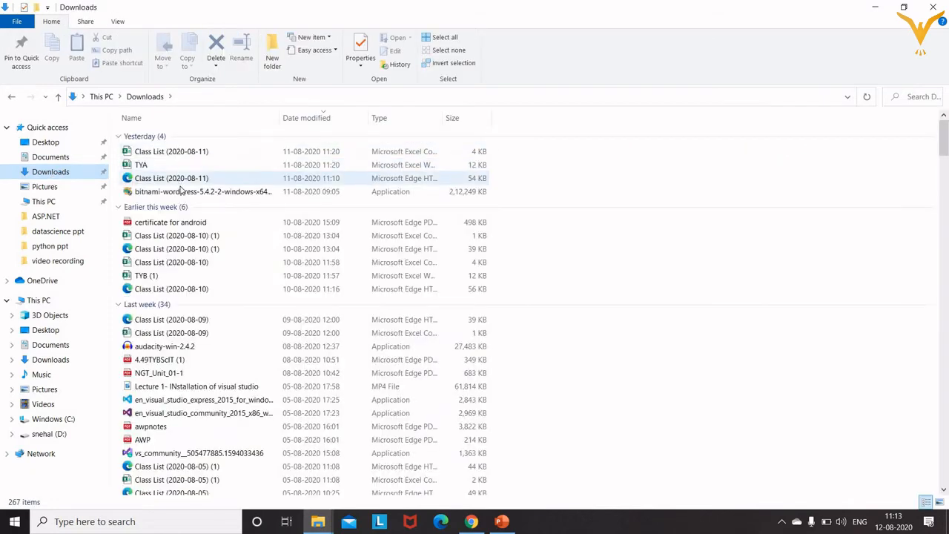
mouse_move(181, 194)
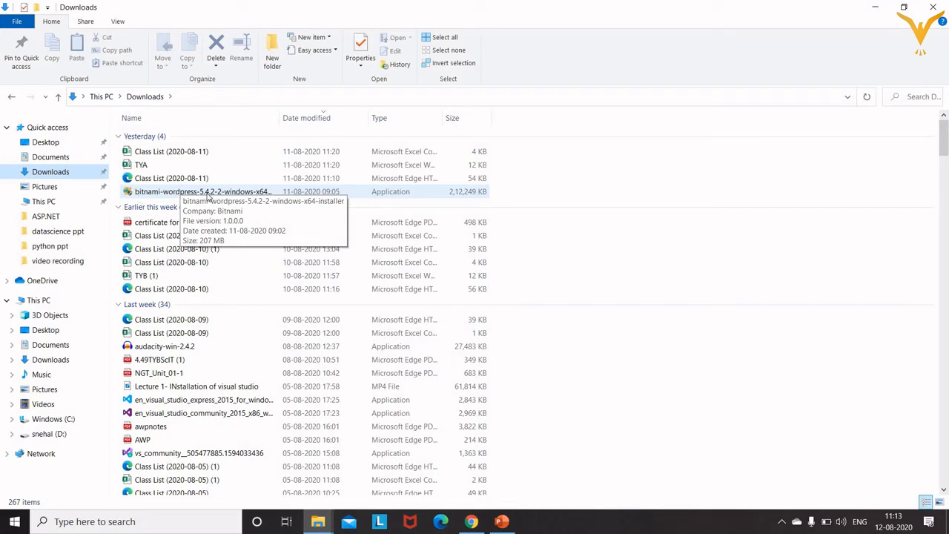
click(209, 195)
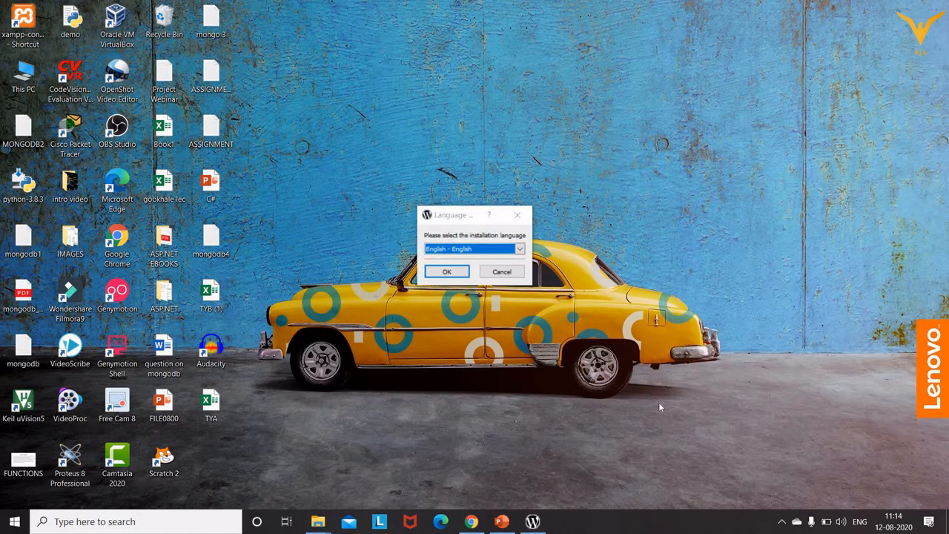
Choose English, accept the antivirus warning, and keep the default components in setup.
click(449, 276)
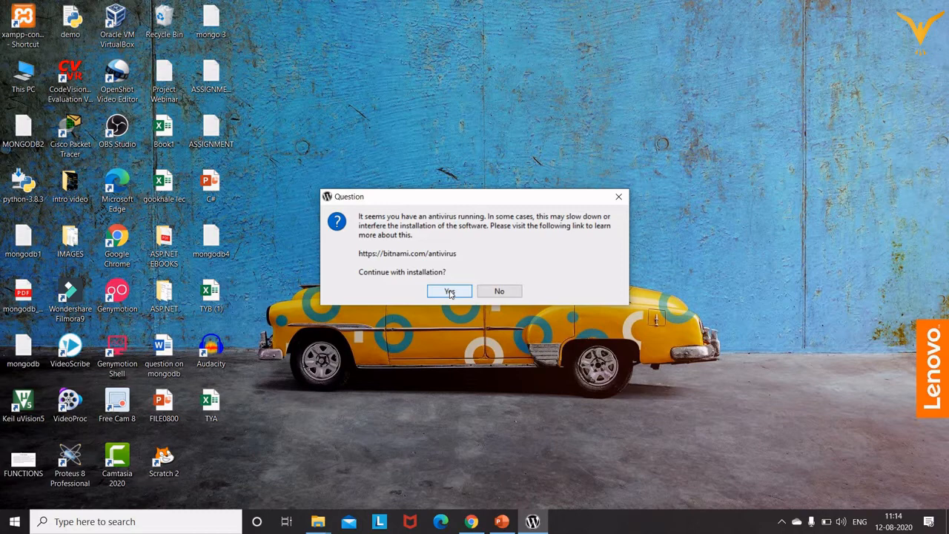
click(449, 292)
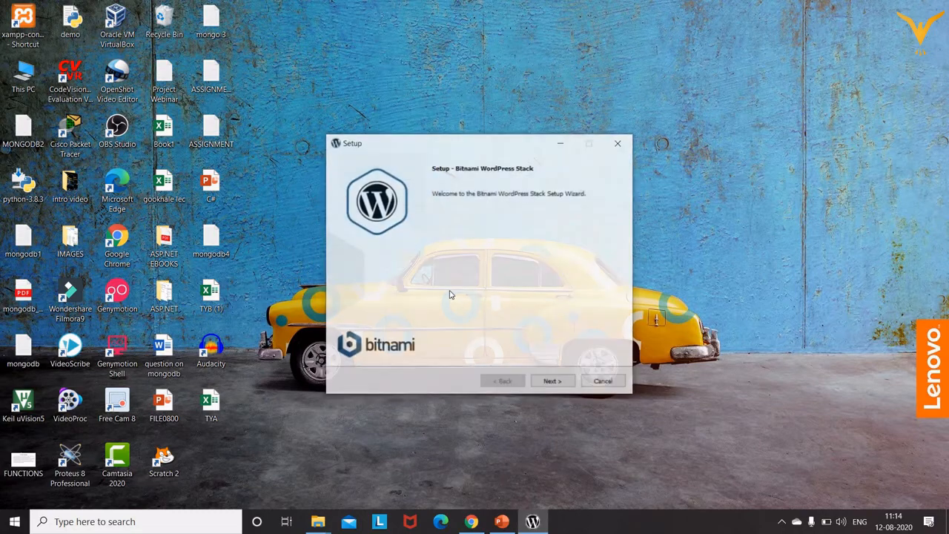
click(552, 381)
click(546, 383)
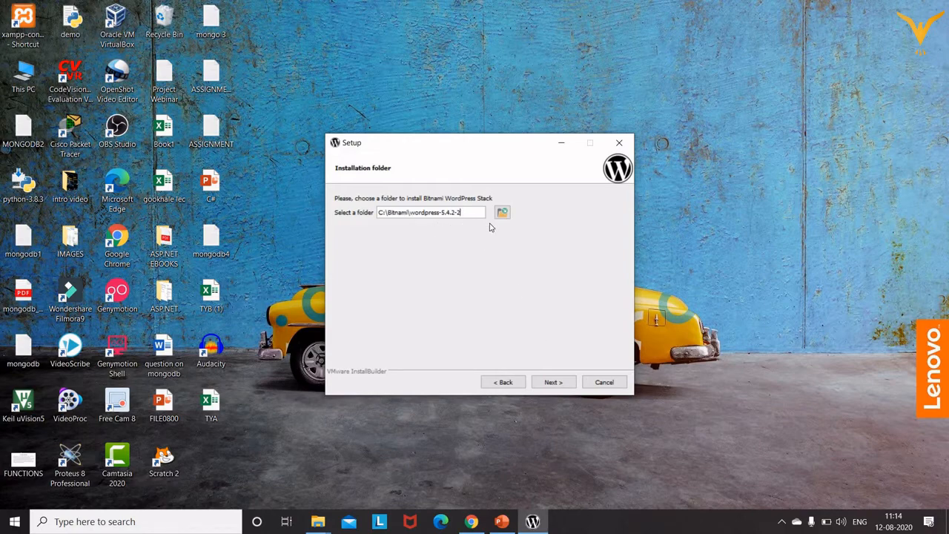
Keep C:\Bitnami\wordpress-5.4.2-21 as the install folder despite the not-empty warning.
click(552, 382)
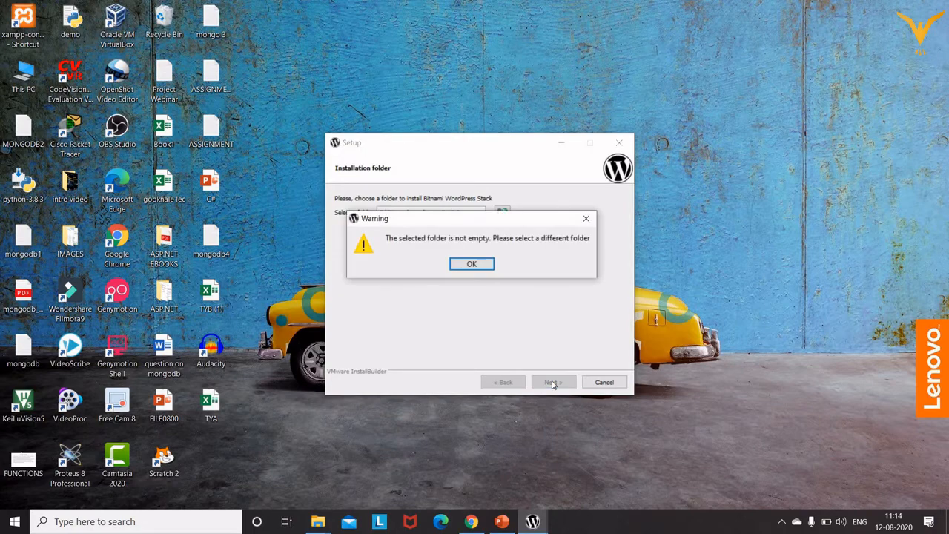
click(468, 265)
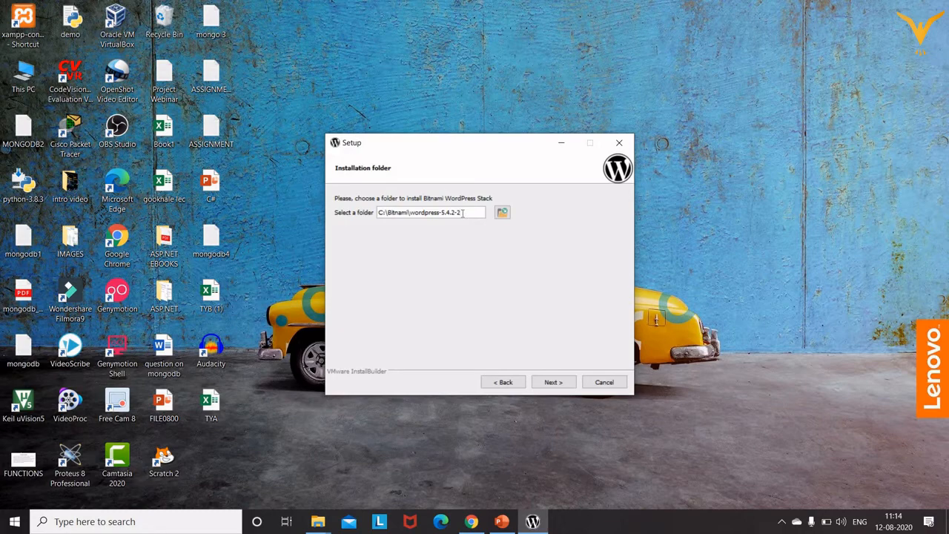
click(549, 386)
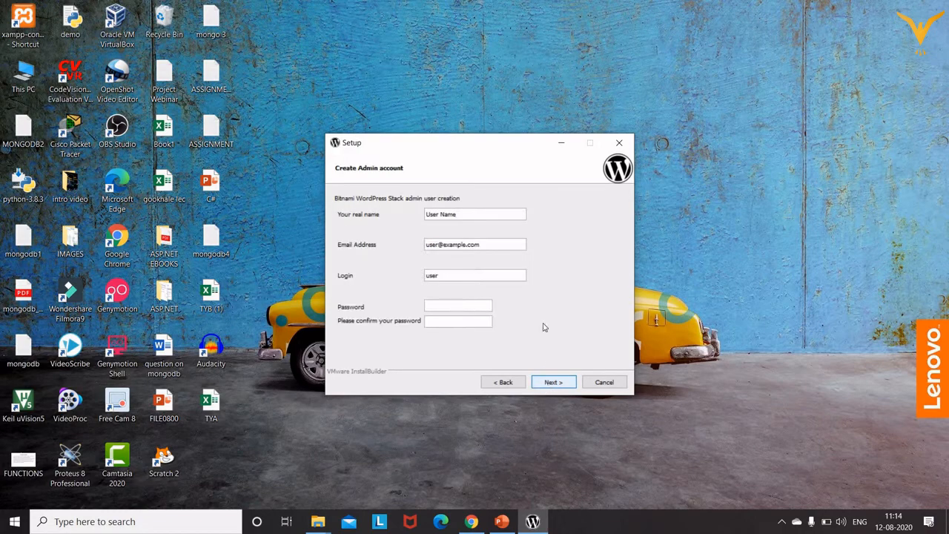
click(502, 383)
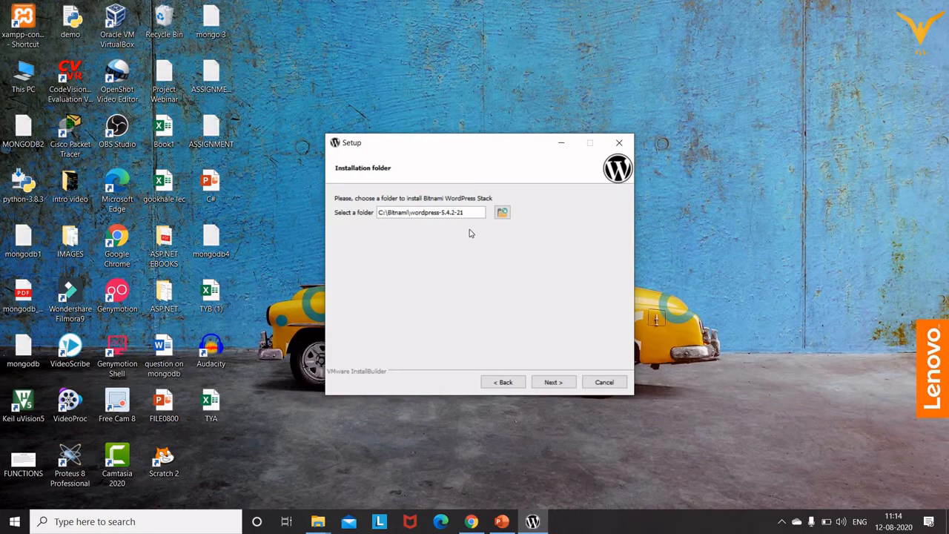
click(554, 384)
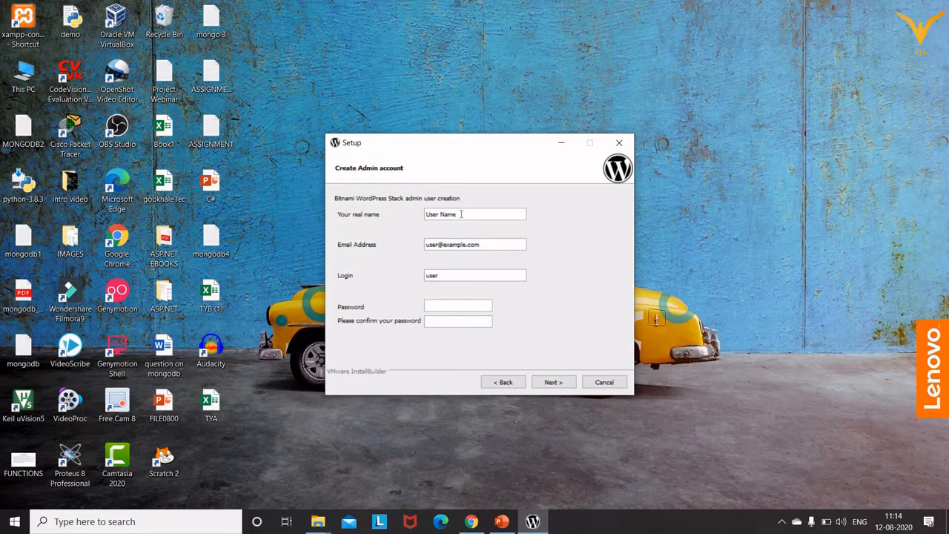
Replace the default real name and e-mail with the admin's own name and e-mail address.
double_click(465, 215)
key(BackSpace)
key(BackSpace)
key(BackSpace)
key(BackSpace)
key(BackSpace)
key(BackSpace)
text(SNEHAL)
key(Tab)
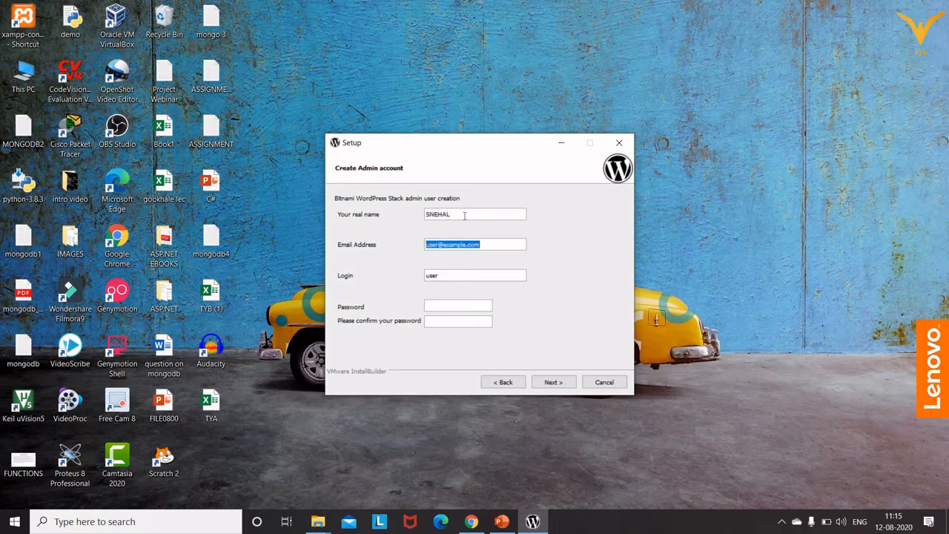
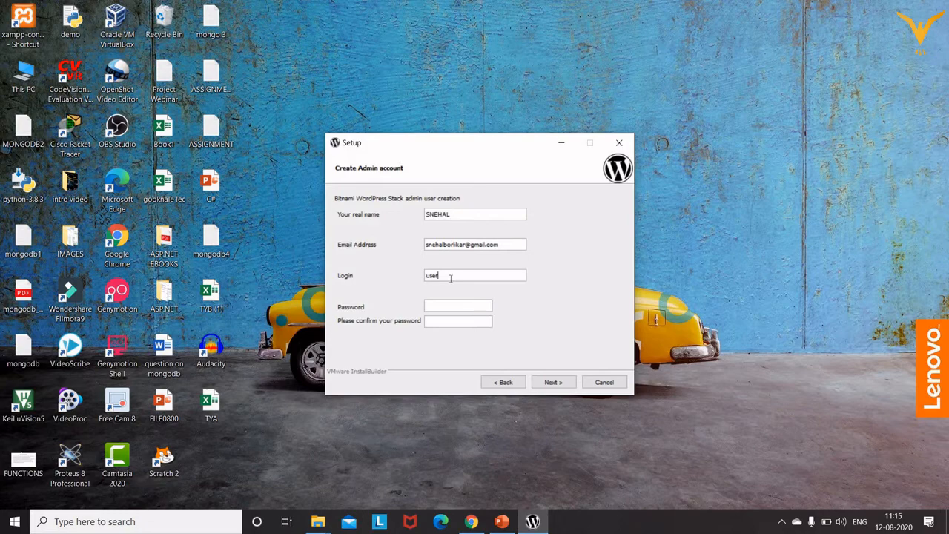
Enter the admin login name, type and confirm the account password, and submit.
key(BackSpace)
key(BackSpace)
key(BackSpace)
key(BackSpace)
text(snehalb)
click(450, 305)
text(•••••••••)
key(Tab)
text(•••••••••)
click(549, 383)
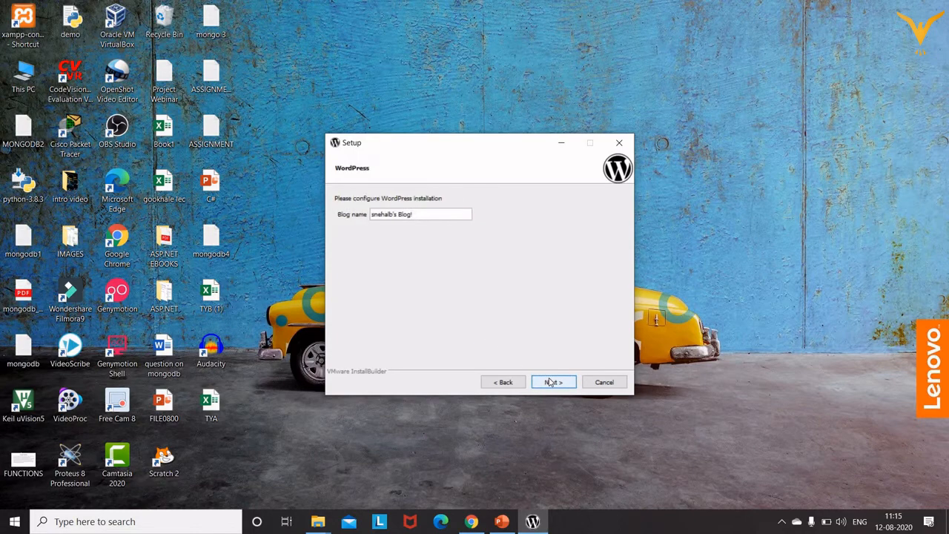
Accept the default blog name, skip mail and cloud options, and install.
click(551, 383)
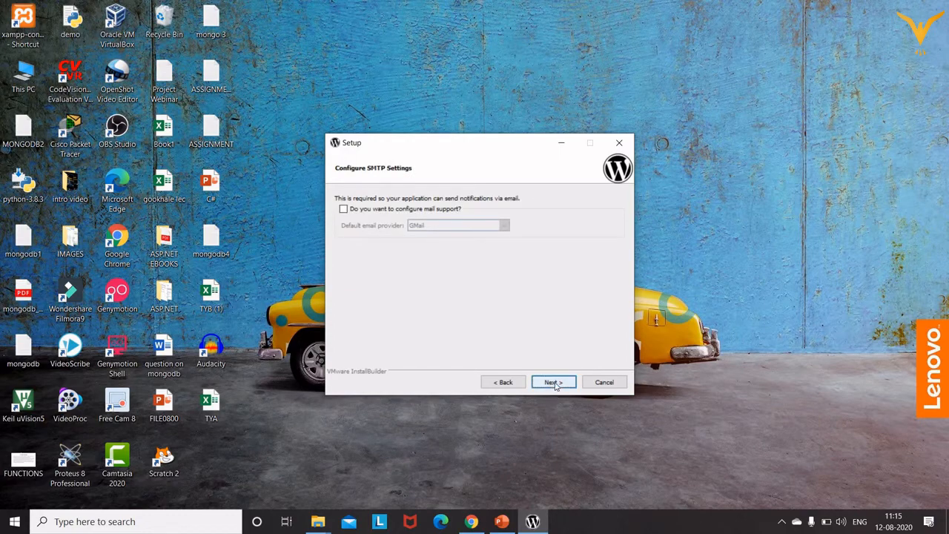
click(555, 385)
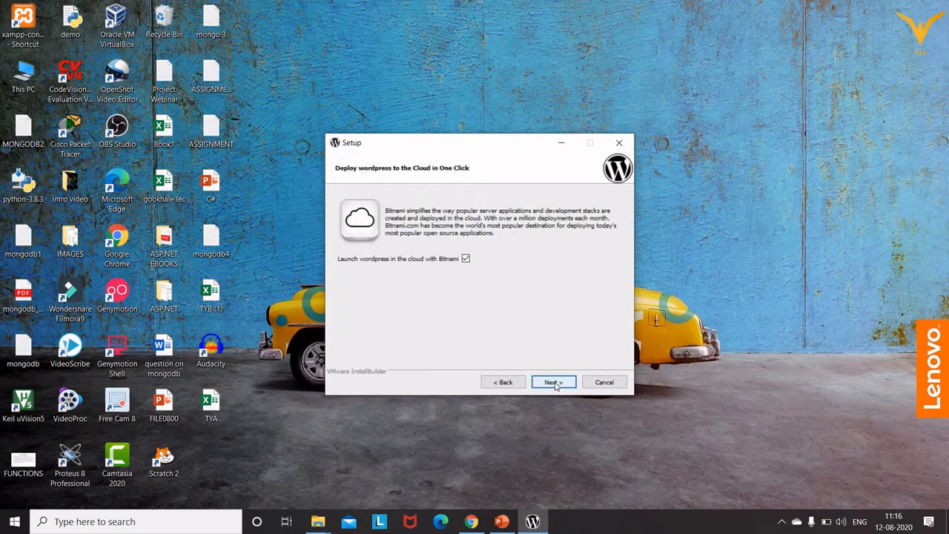
click(554, 384)
click(554, 384)
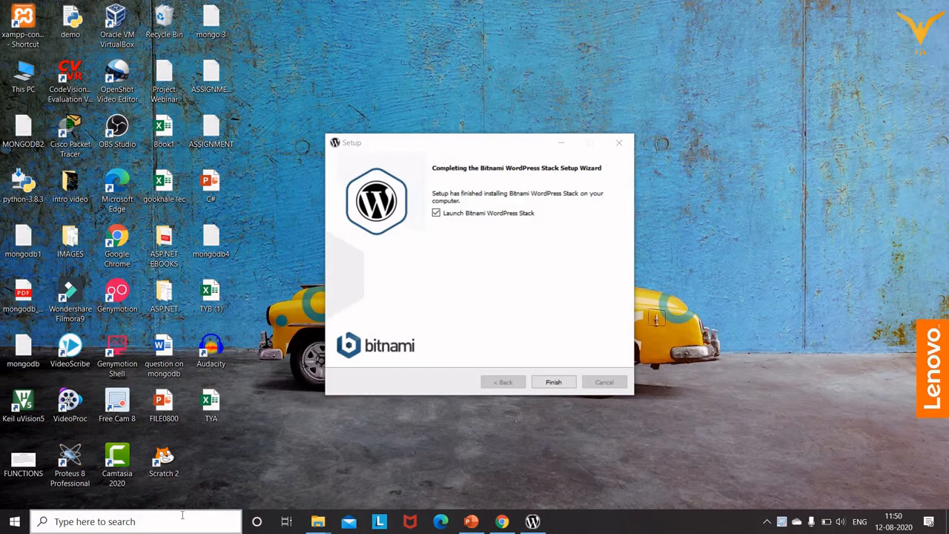
Finish setup, maximize Edge, and follow Access WordPress to 127.0.0.1/wordpress/.
click(553, 383)
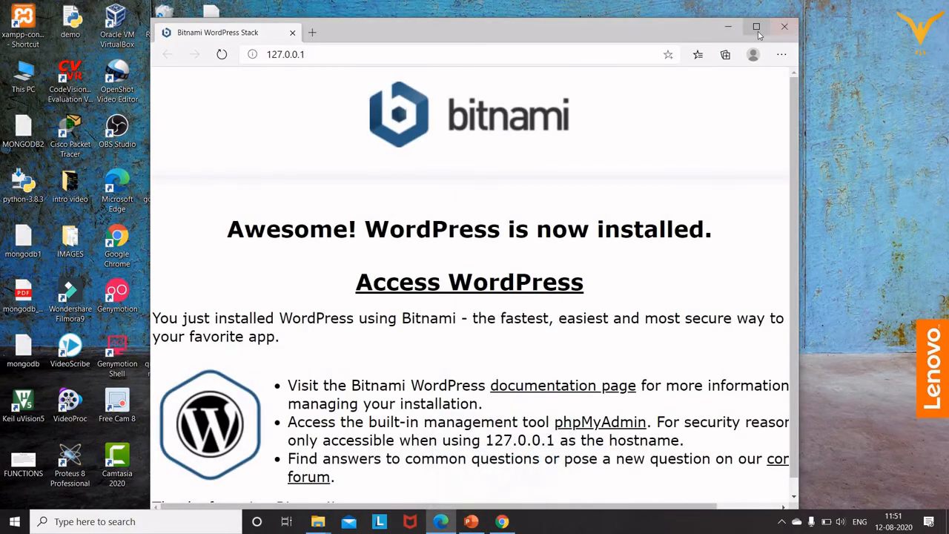
click(757, 27)
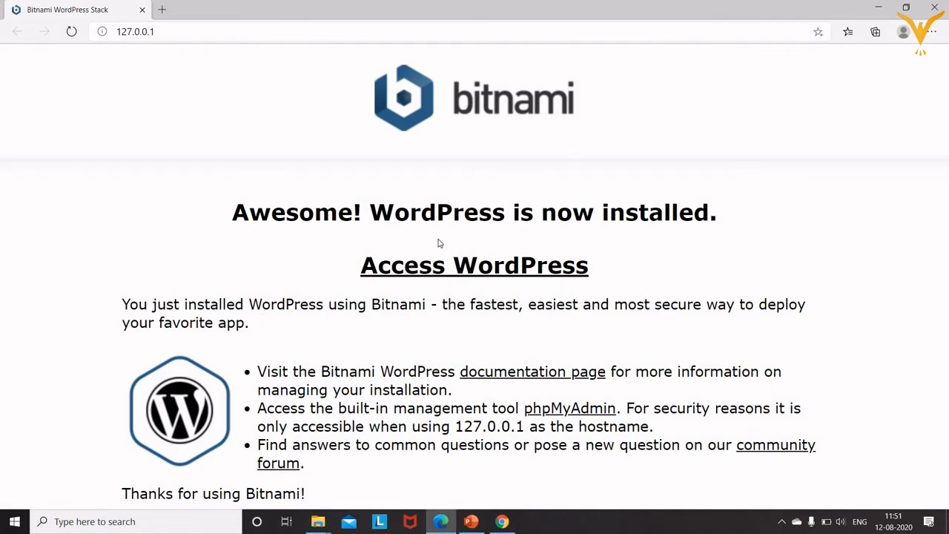
click(470, 272)
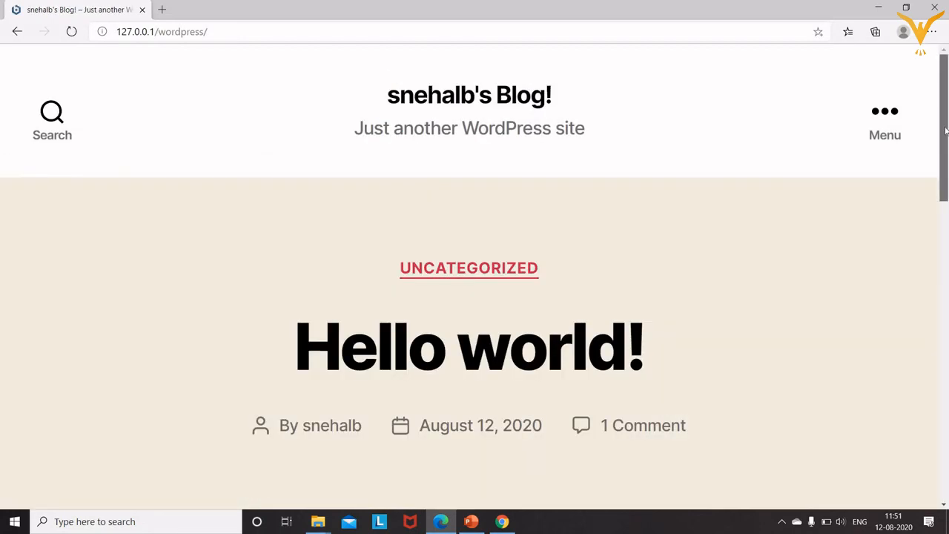
mouse_move(945, 130)
mouse_down()
mouse_move(945, 341)
mouse_move(947, 126)
mouse_up()
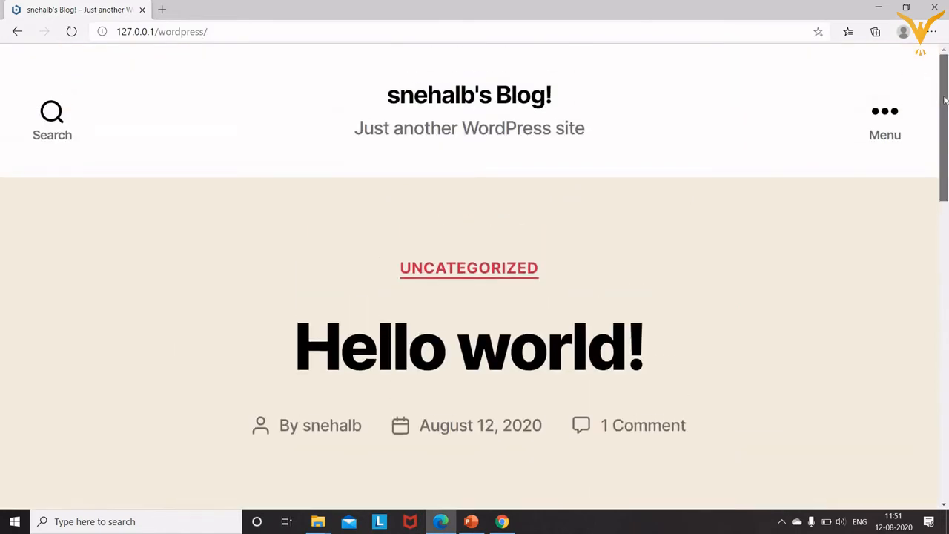
Go to 127.0.0.1/wordpress/login by appending 'login' to the site address.
click(285, 35)
click(284, 35)
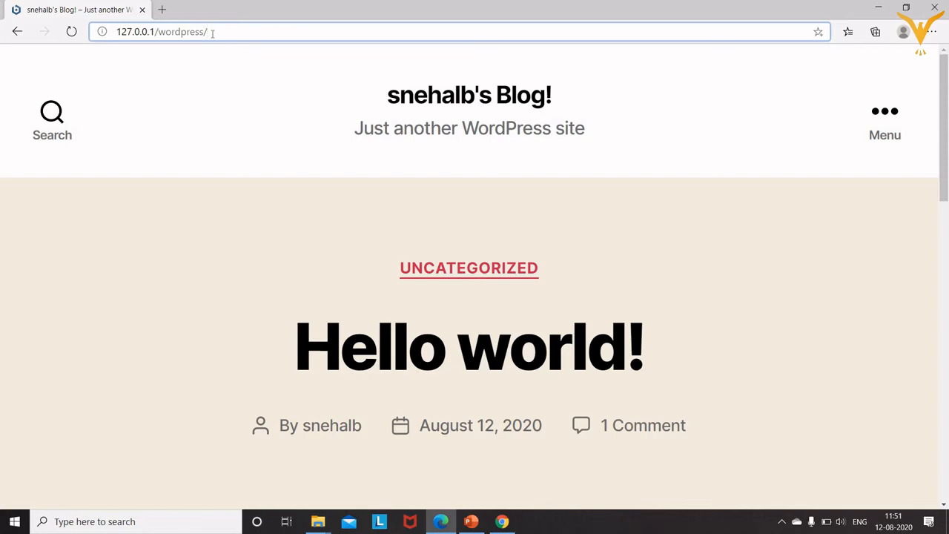
text(login)
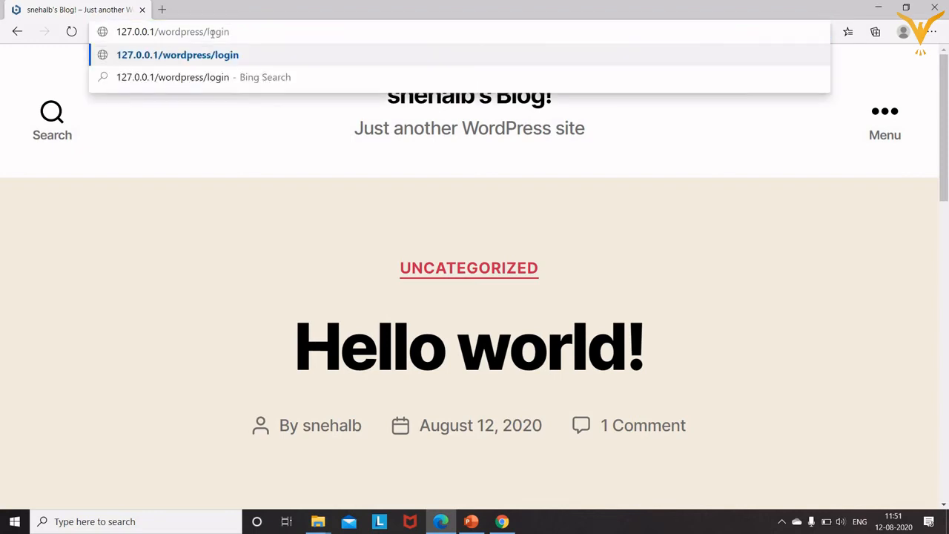
key(Return)
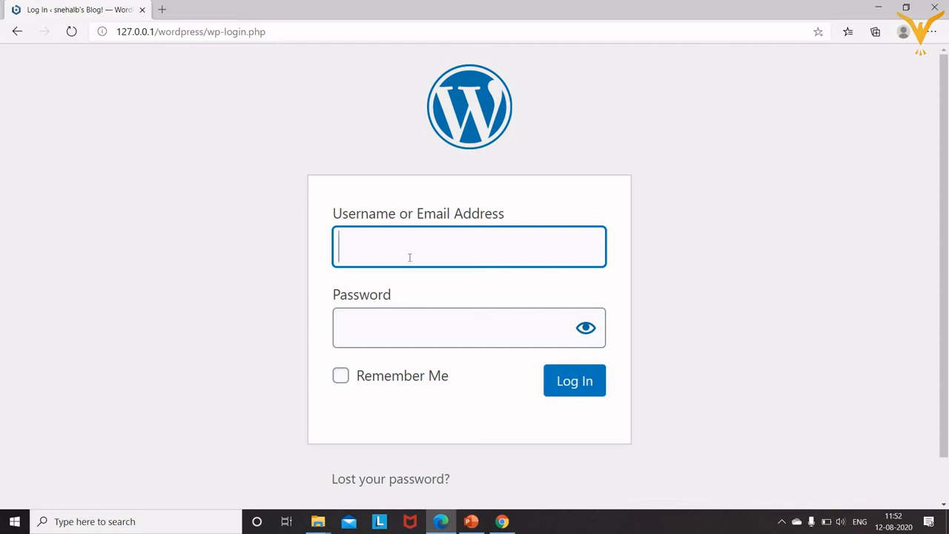
Log in with the admin username and password, declining Edge's offer to save the password.
text(snehalb)
click(388, 319)
text(••••••)
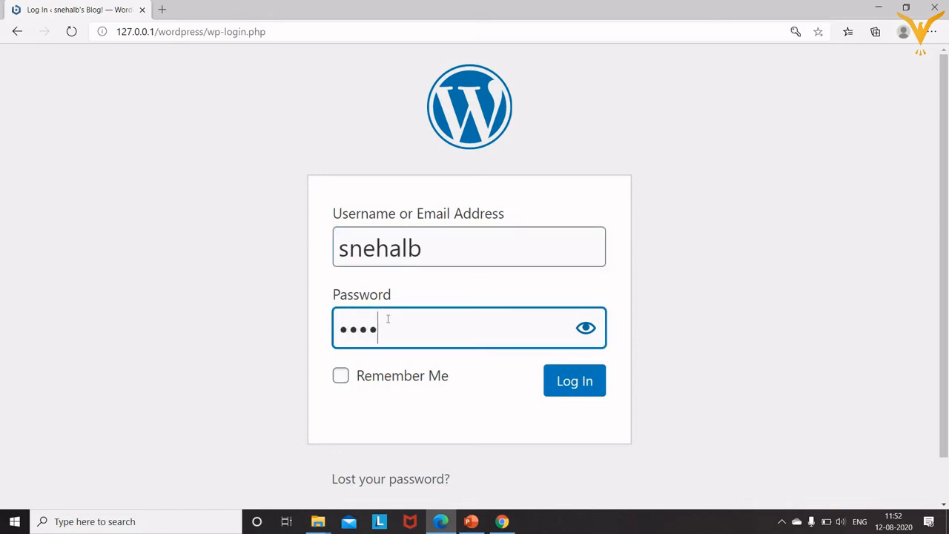
text(•••)
click(560, 382)
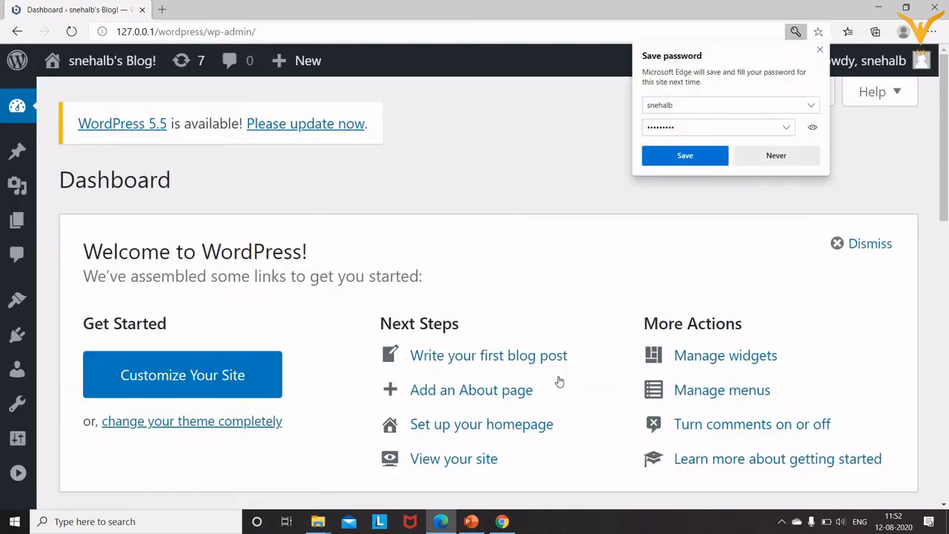
click(809, 158)
mouse_move(944, 112)
mouse_down()
mouse_move(943, 336)
mouse_move(926, 97)
mouse_up()
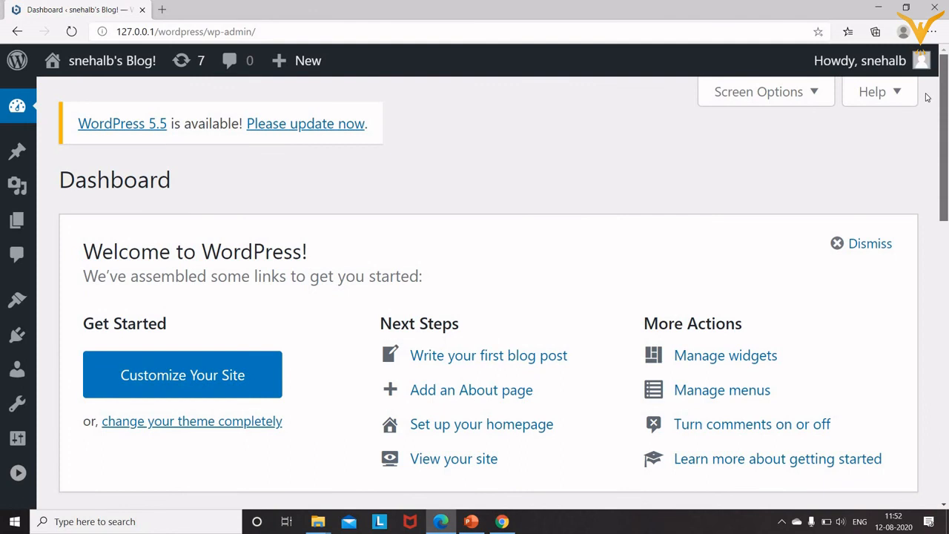